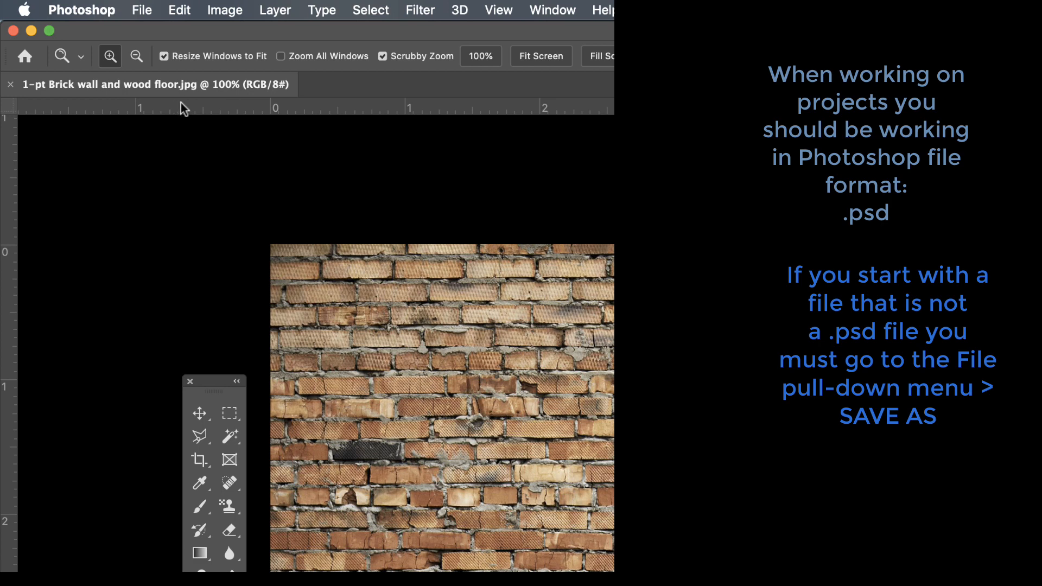
Save the brick wall image in Photoshop format as "1-pt Brick wall and wood floor.psd" in the Images folder.
click(138, 11)
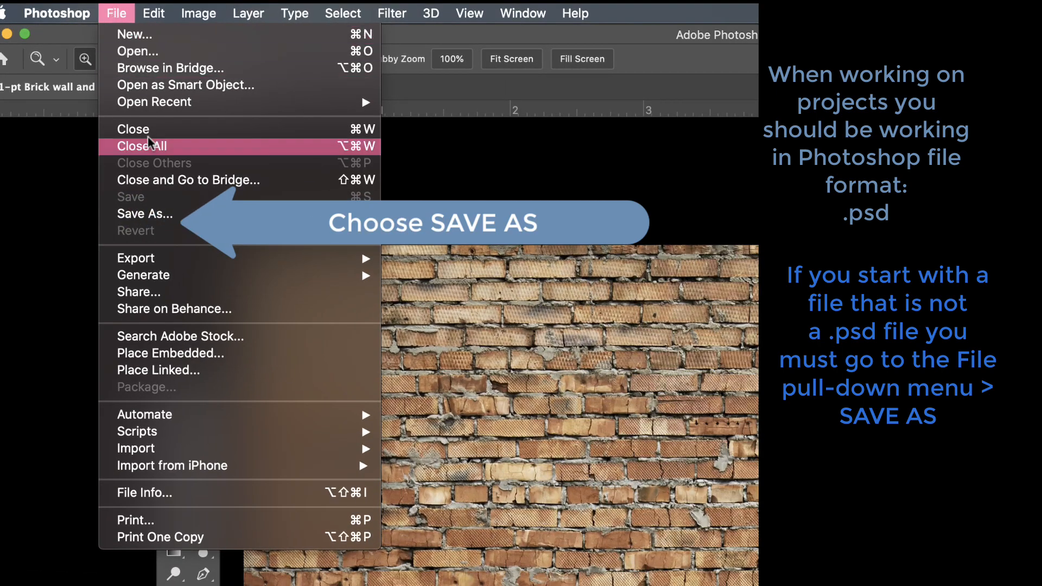
click(161, 217)
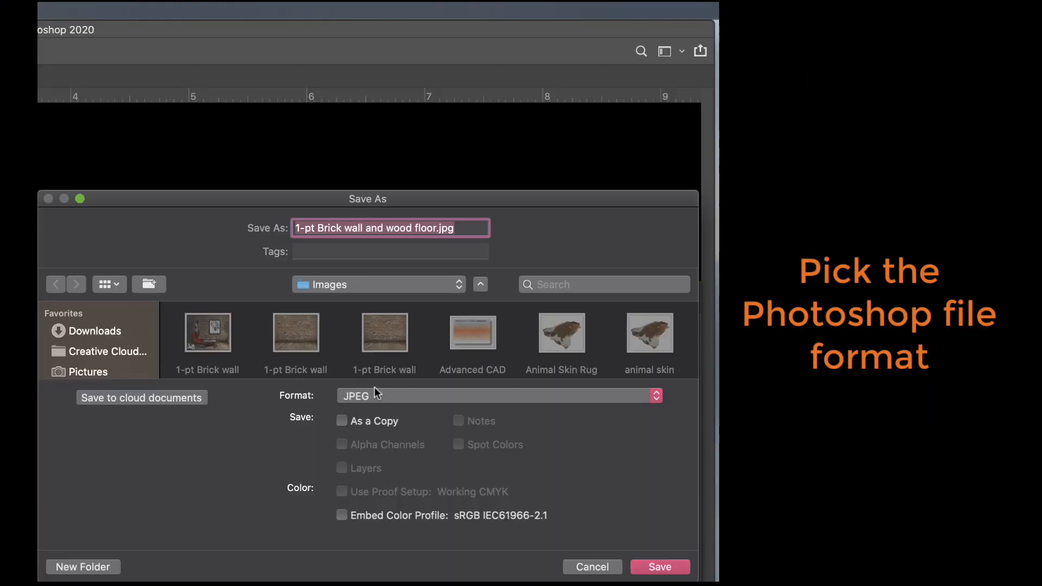
click(657, 395)
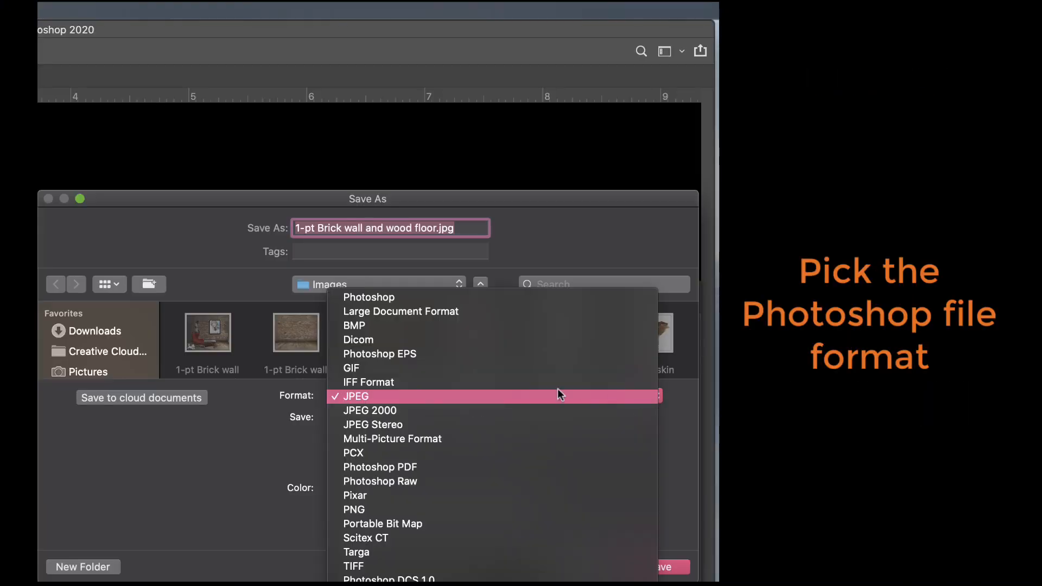
click(500, 300)
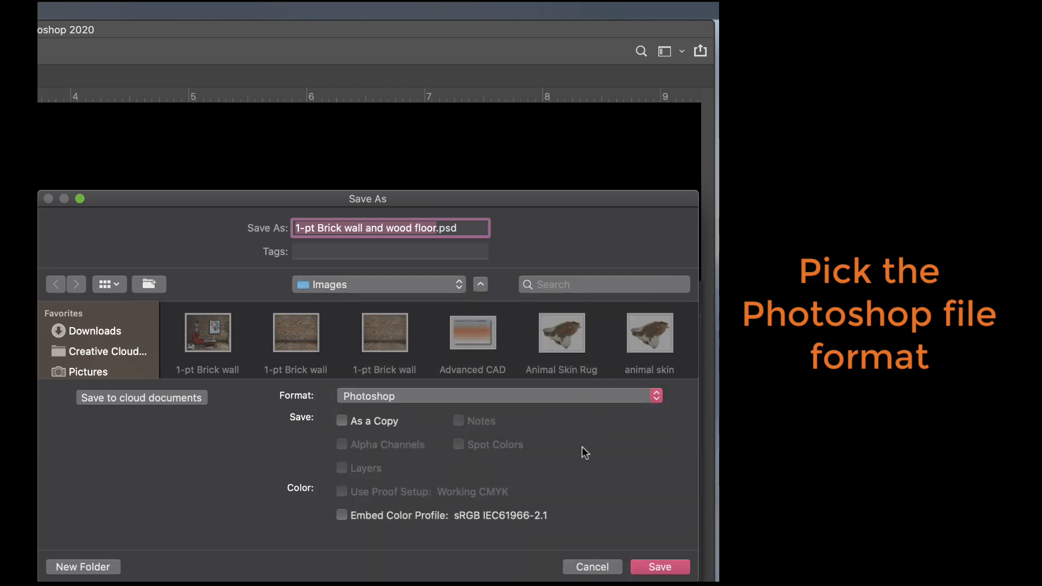
click(662, 568)
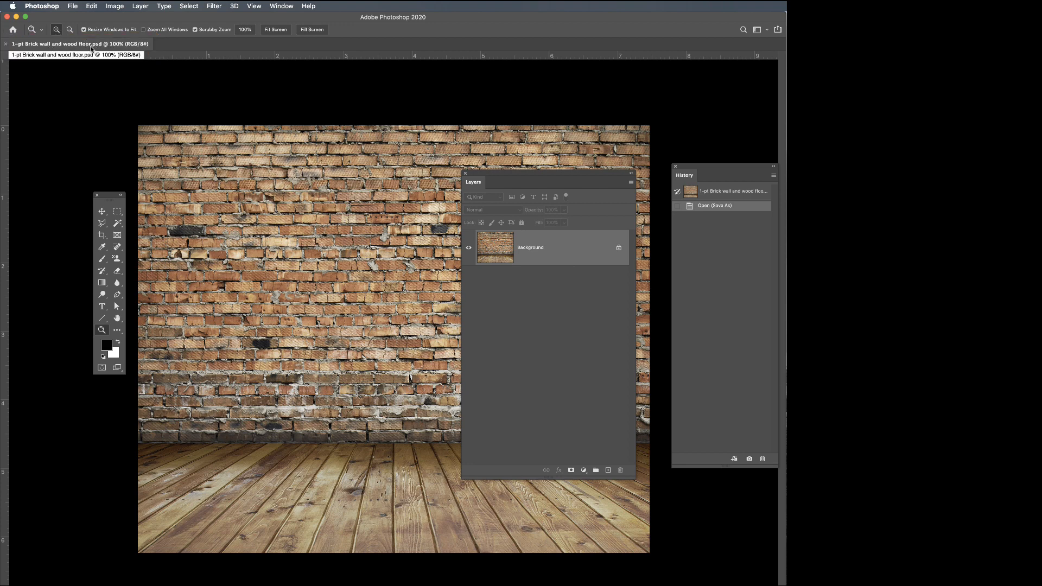
Duplicate the Background layer as "Background copy" and hide the original locked Background layer.
drag(532, 182, 463, 173)
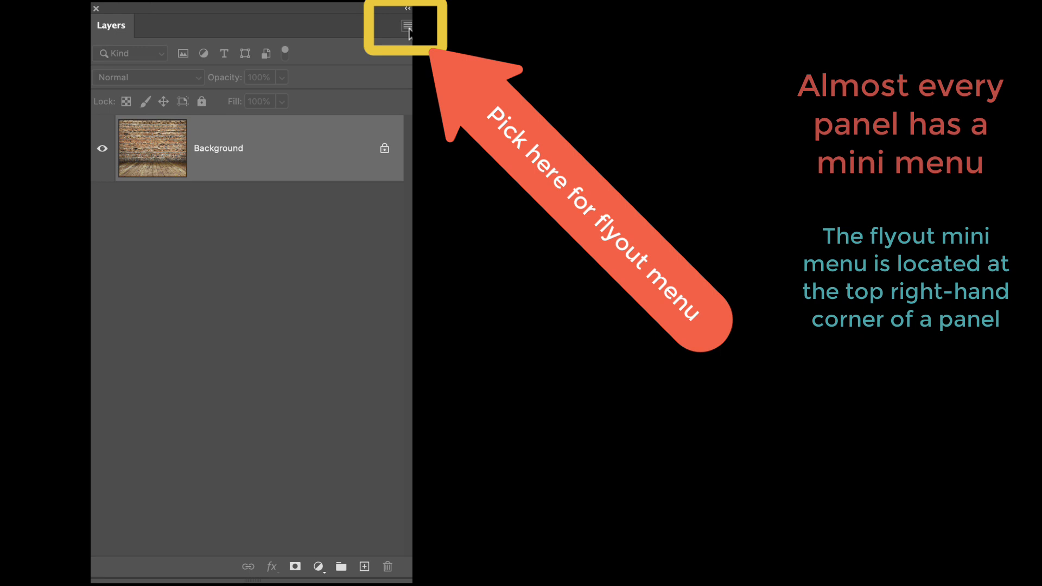
click(409, 29)
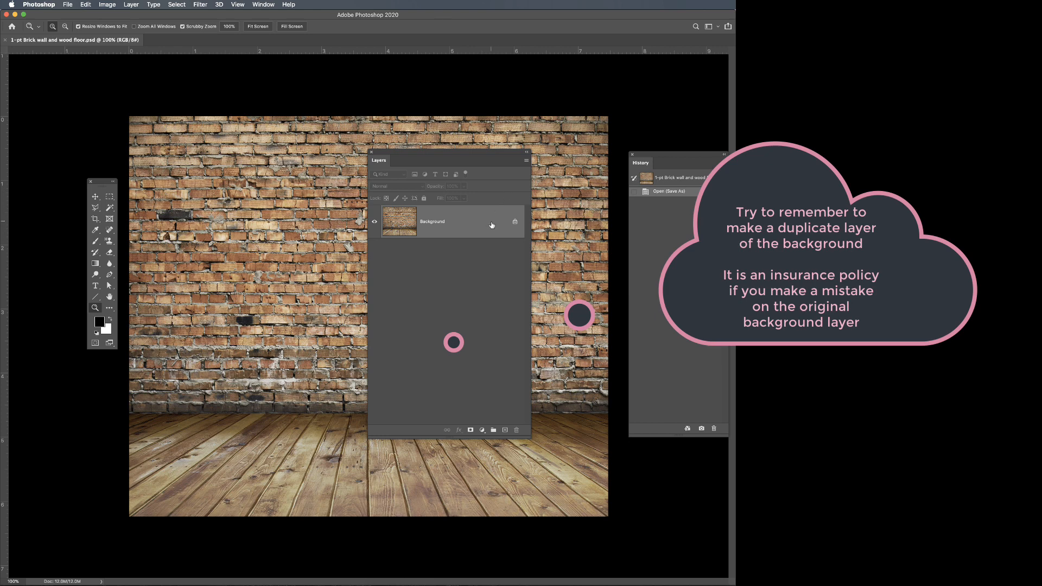
click(527, 161)
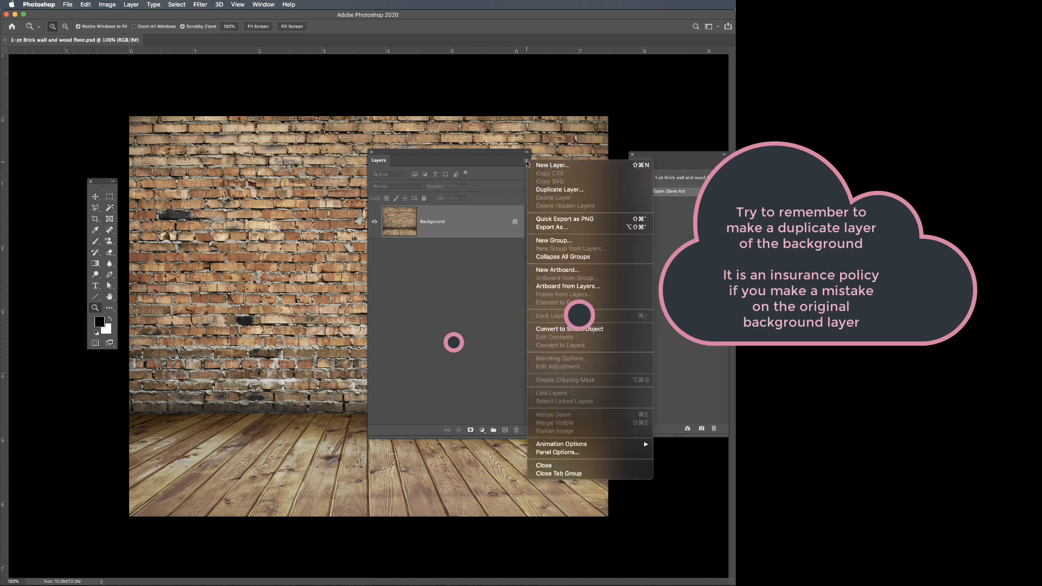
click(548, 190)
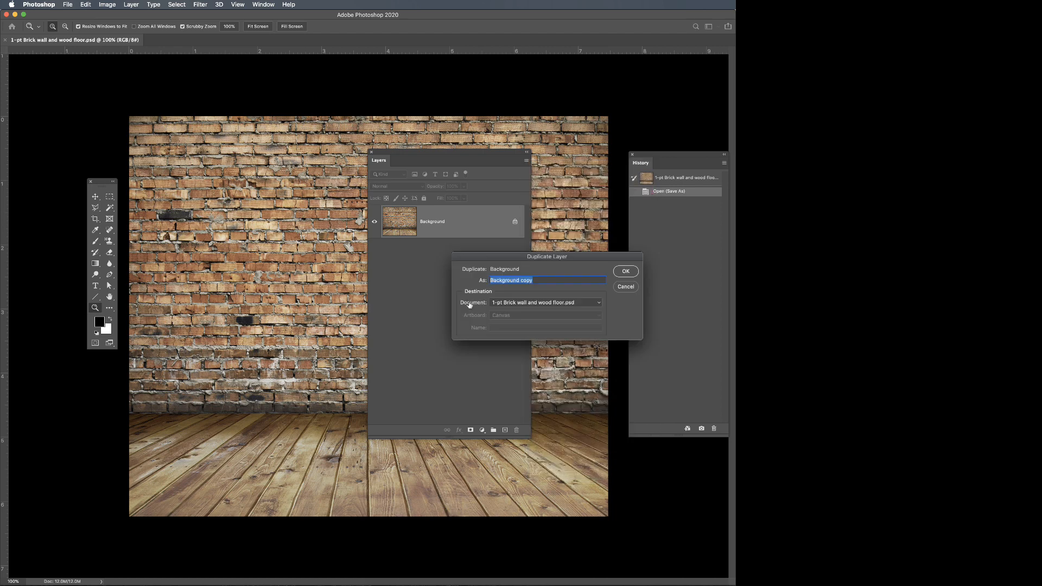
click(624, 271)
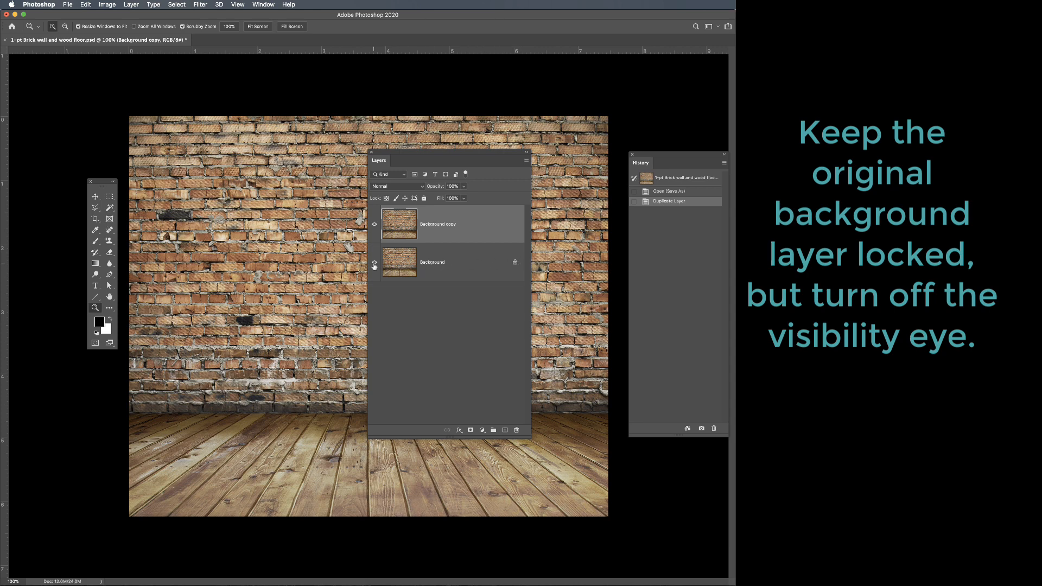
click(374, 264)
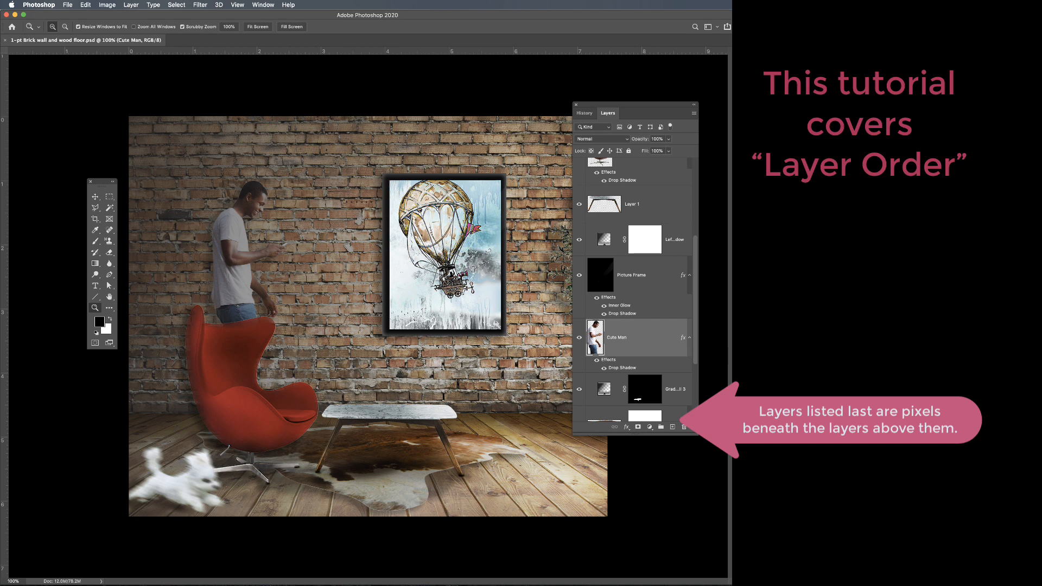
Move the animal skin rug layer below Layer 0 and back above it to demonstrate layer order.
scroll(632, 325, down, 3)
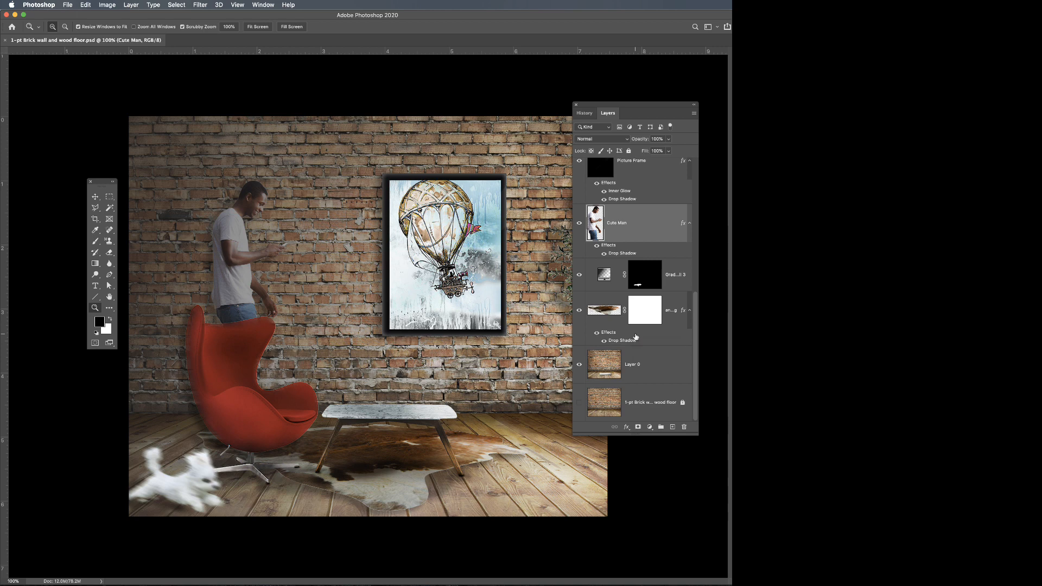
scroll(632, 247, up, 3)
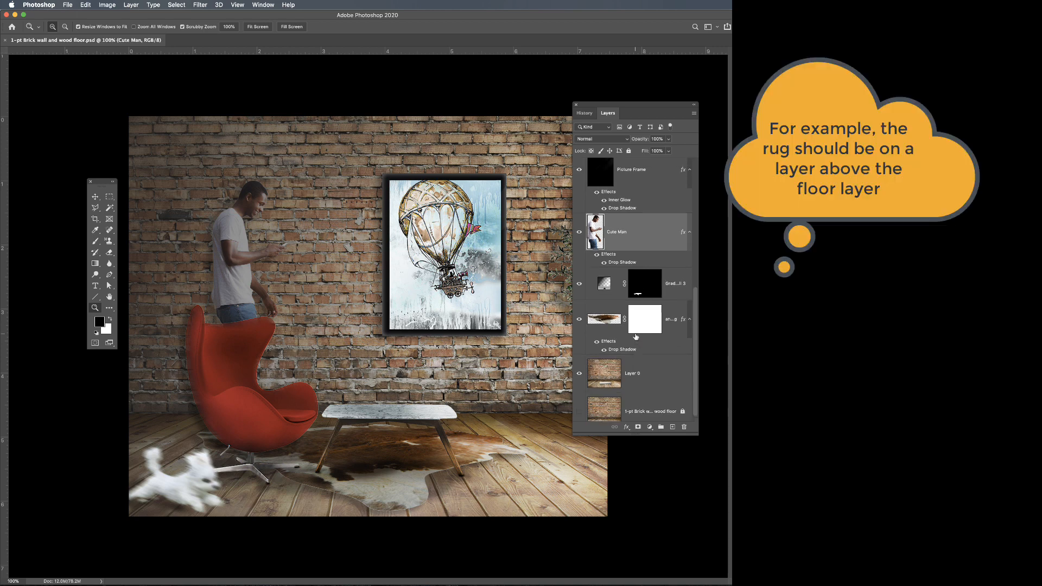
scroll(632, 246, up, 2)
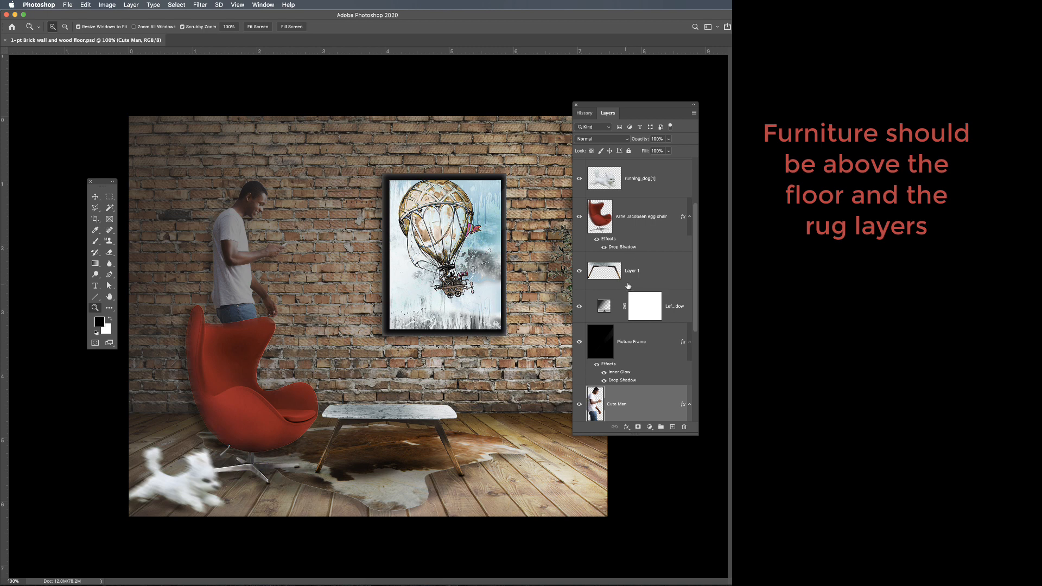
scroll(633, 317, down, 2)
scroll(652, 334, down, 3)
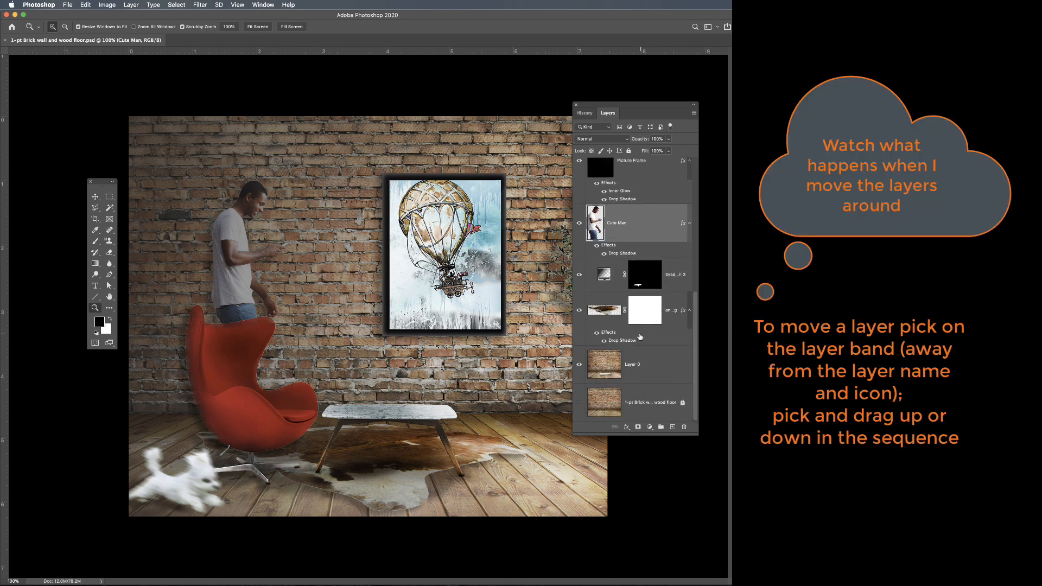
mouse_move(661, 337)
mouse_down()
mouse_move(659, 364)
mouse_move(663, 339)
mouse_up()
click(620, 318)
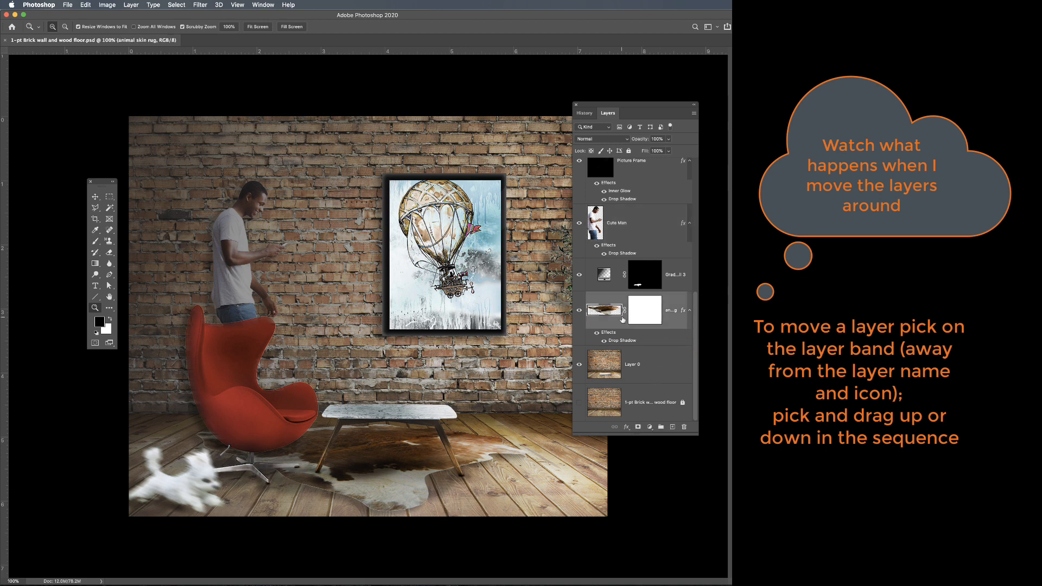
drag(614, 297, 615, 380)
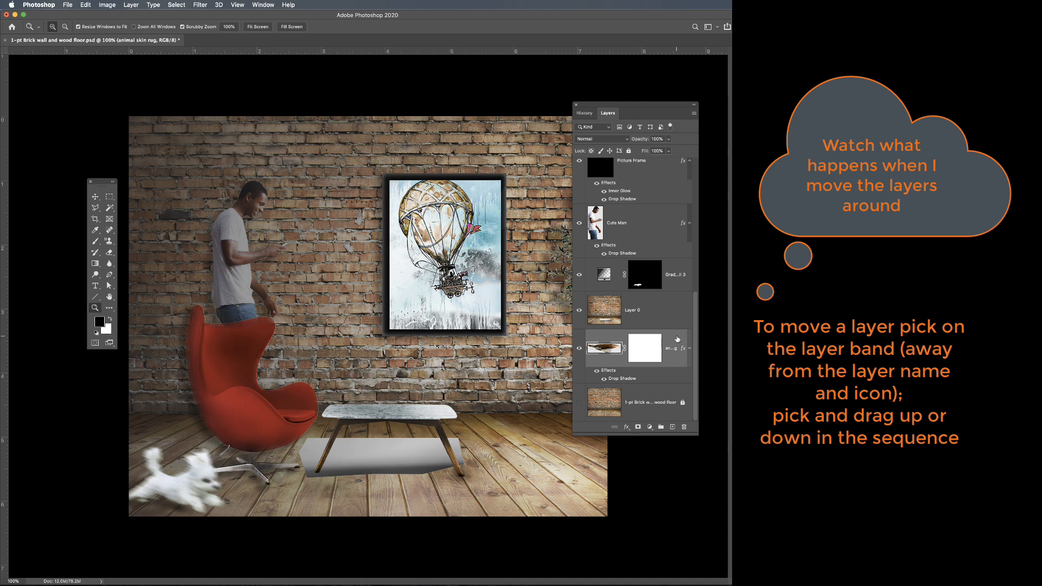
drag(674, 339, 667, 292)
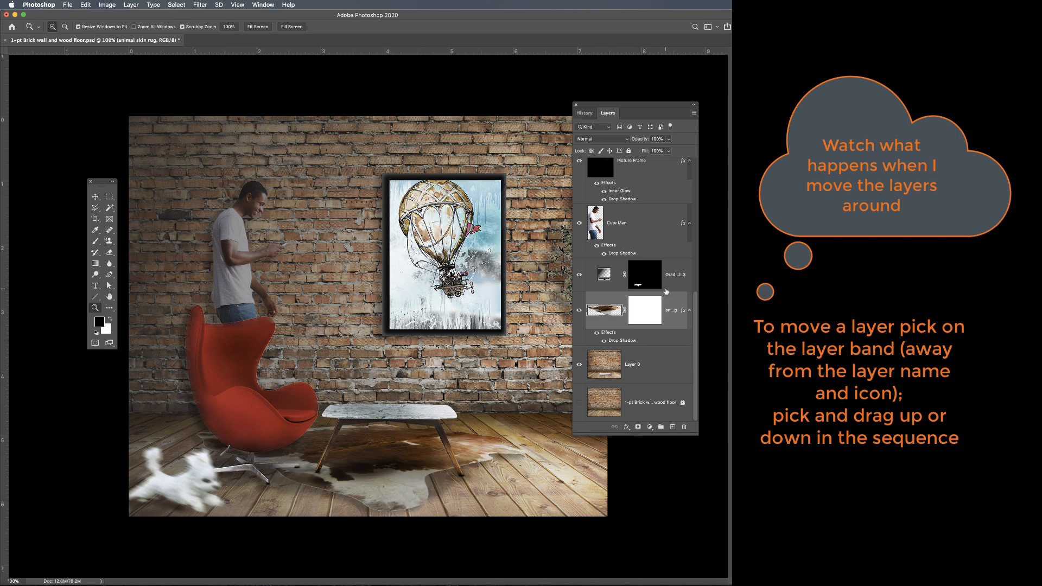
Move the Arne Jacobsen egg chair layer down the stack to directly beneath Layer 0.
scroll(657, 288, up, 5)
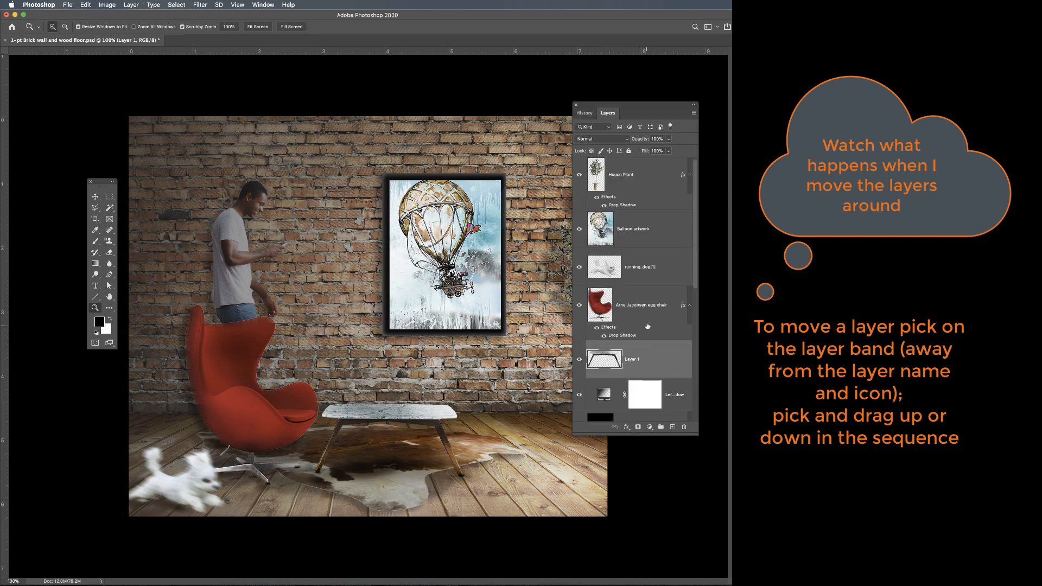
scroll(646, 306, down, 2)
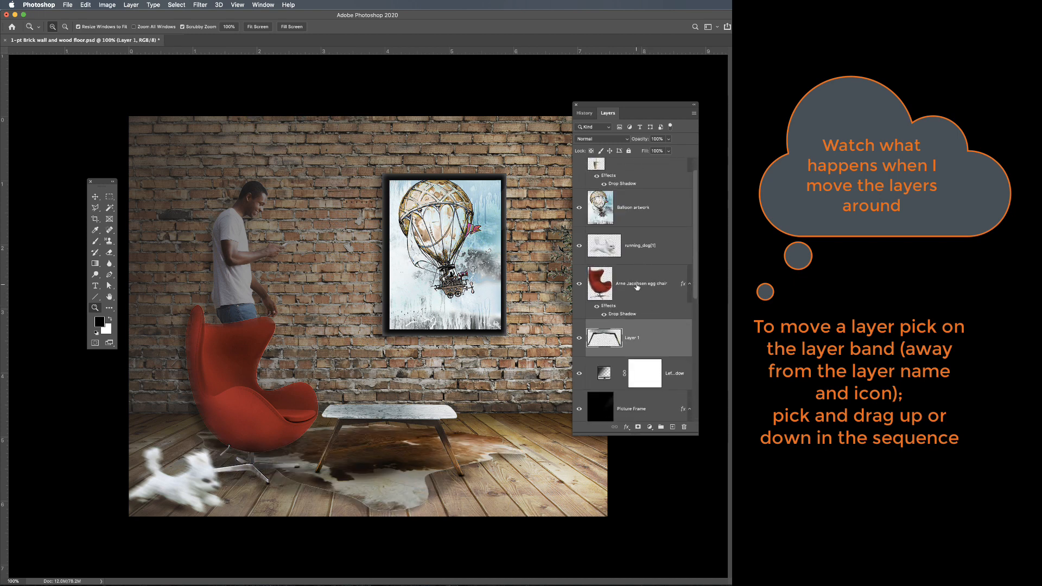
drag(637, 286, 634, 396)
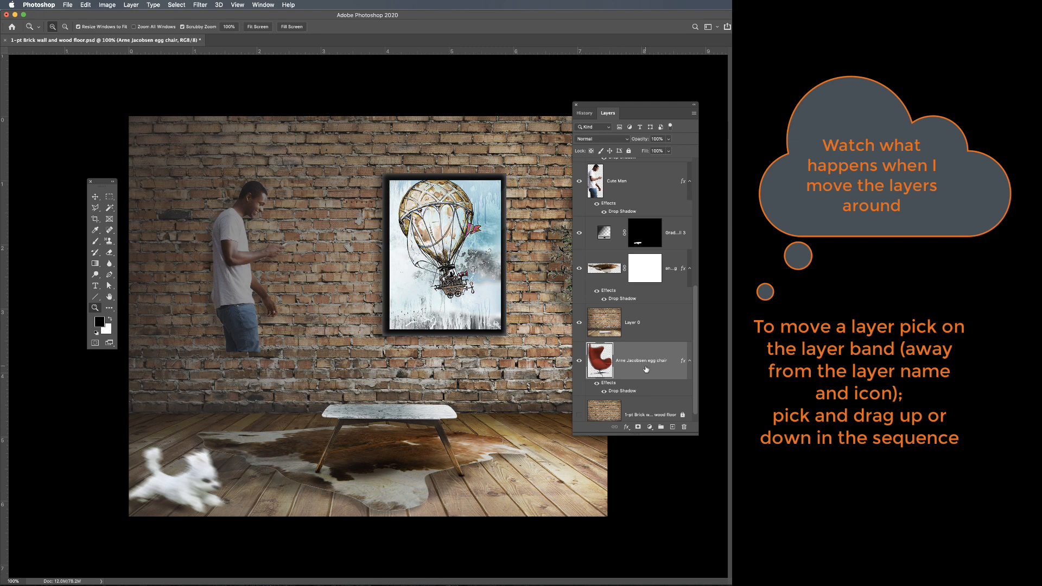
Raise the egg chair layer in stages past Layer 0, the rug and the gradient adjustment, ending directly above the Cute Man layer.
drag(645, 367, 642, 312)
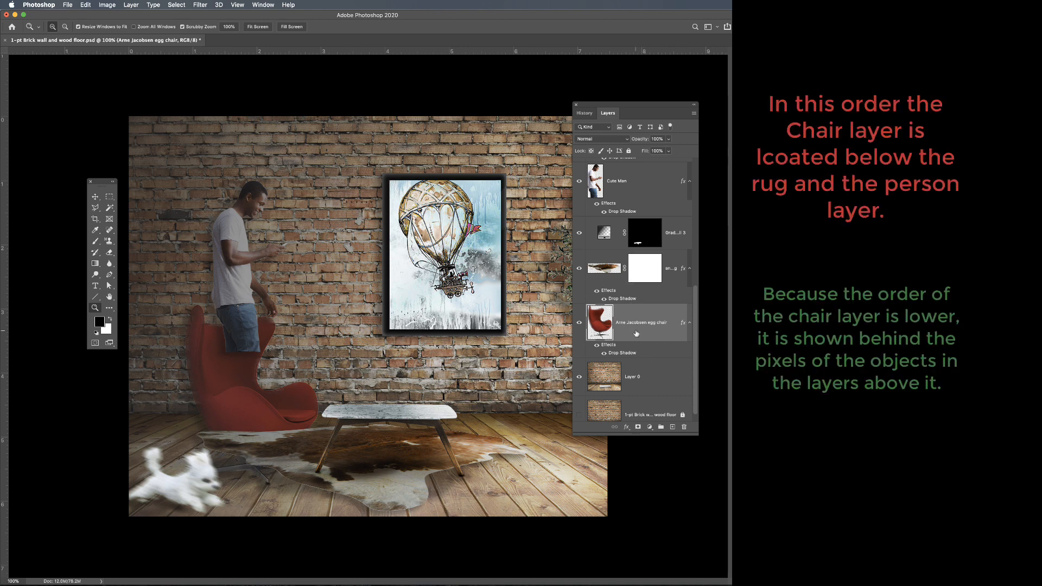
drag(636, 333, 633, 259)
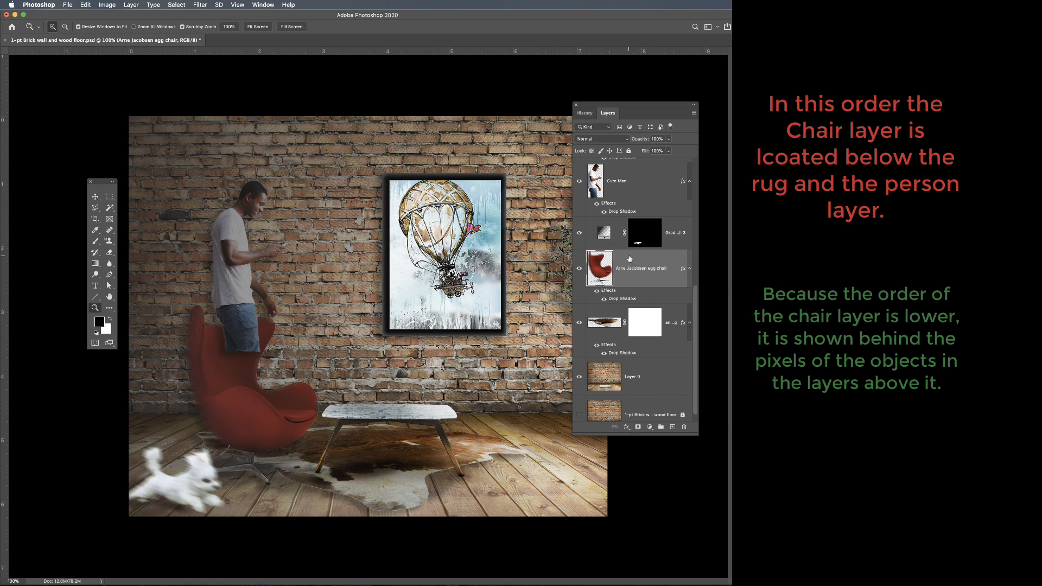
drag(642, 271, 639, 220)
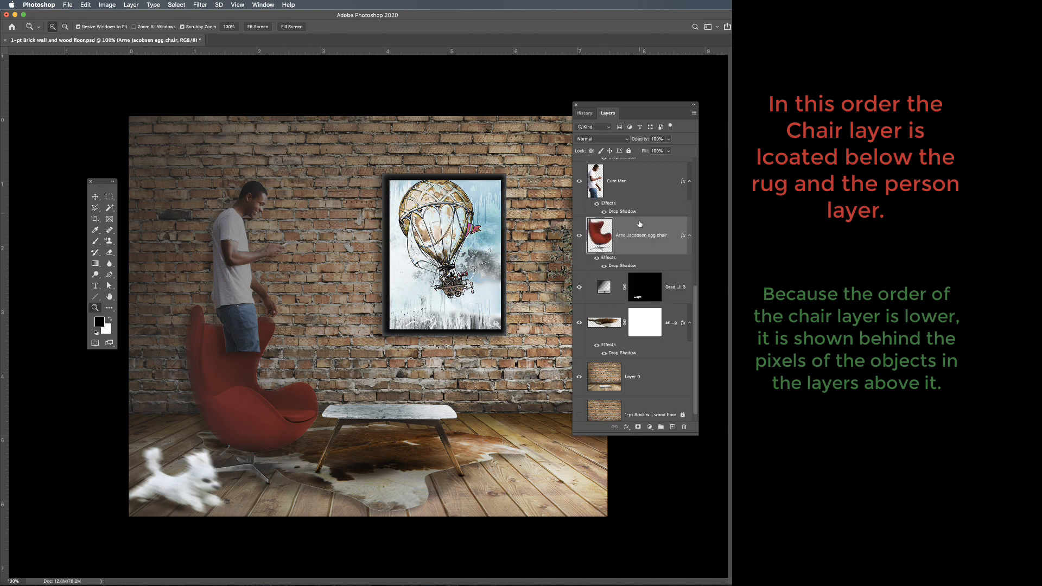
scroll(639, 224, up, 3)
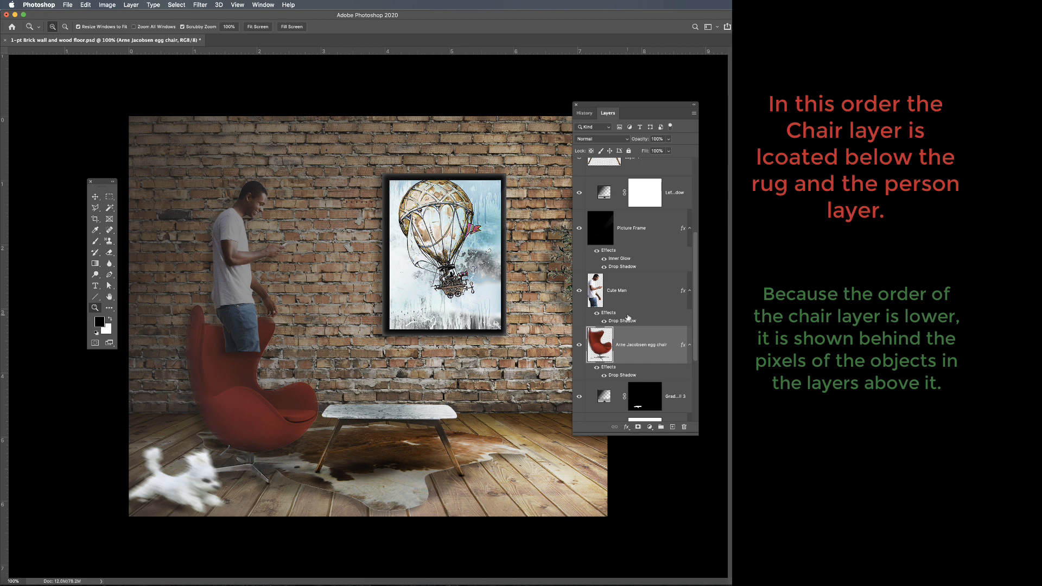
drag(634, 337, 624, 269)
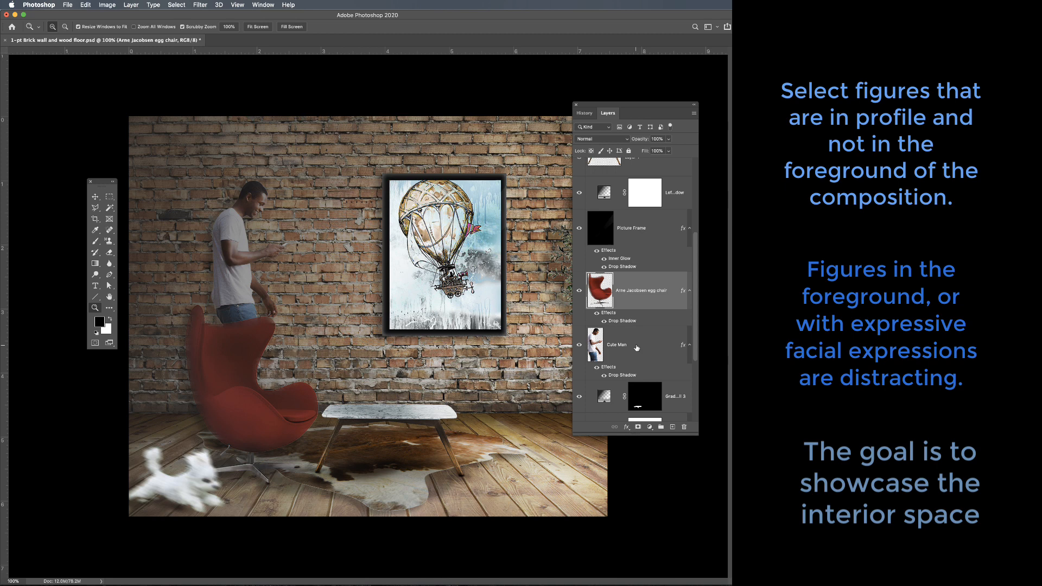
Move the Picture Frame layer above the Balloon artwork layer, and return the Balloon artwork to directly above the frame.
scroll(636, 348, up, 8)
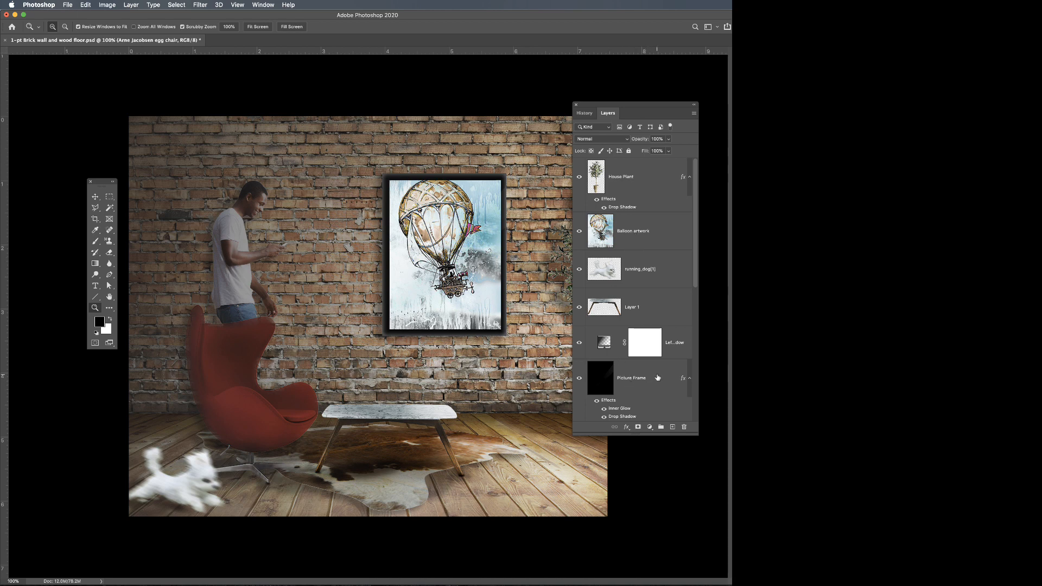
drag(658, 378, 632, 217)
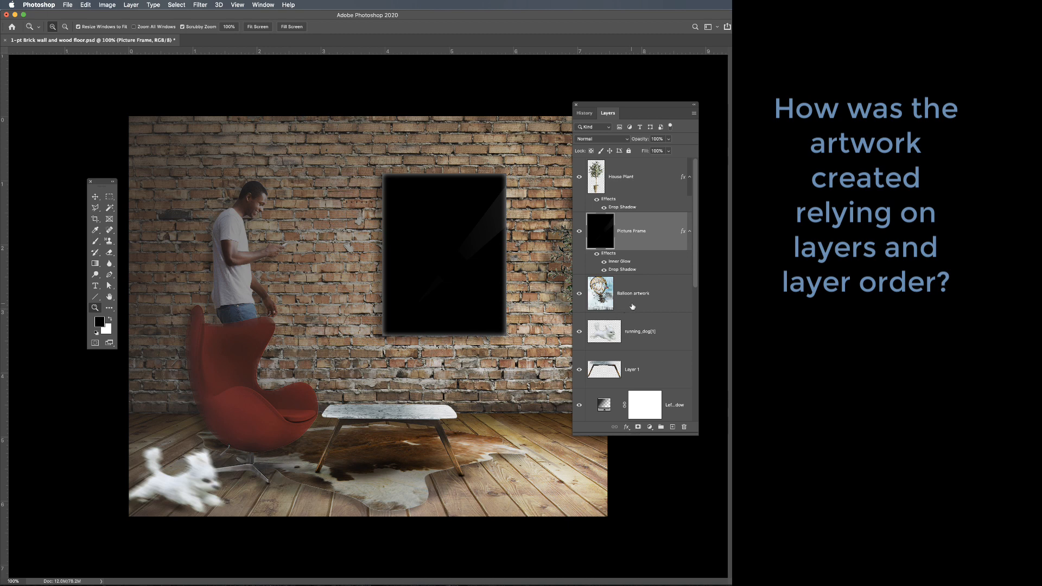
drag(632, 306, 626, 231)
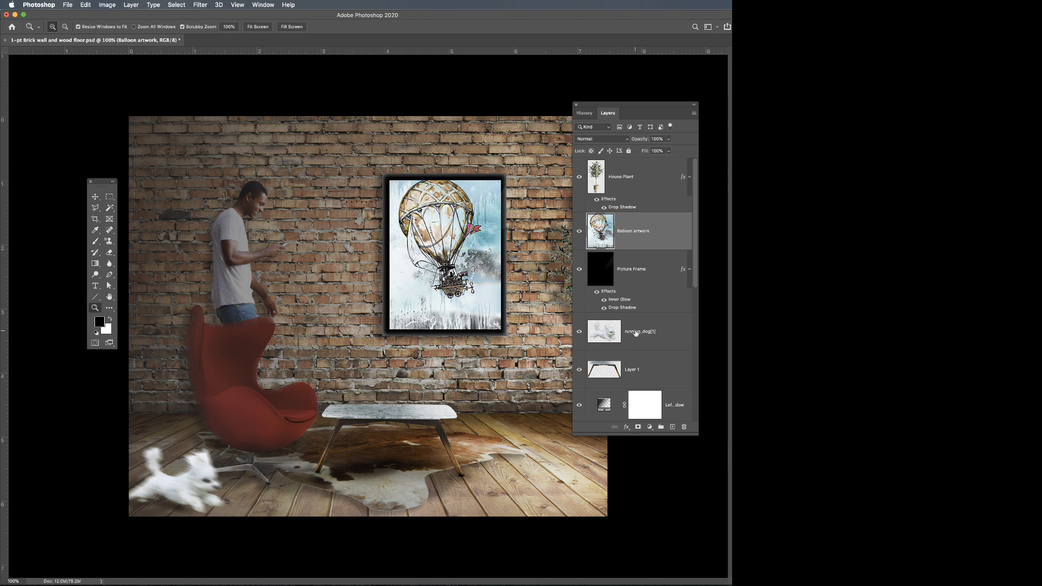
Move the running_dog[1] layer beneath the egg chair layer and back up to directly above the chair.
click(656, 344)
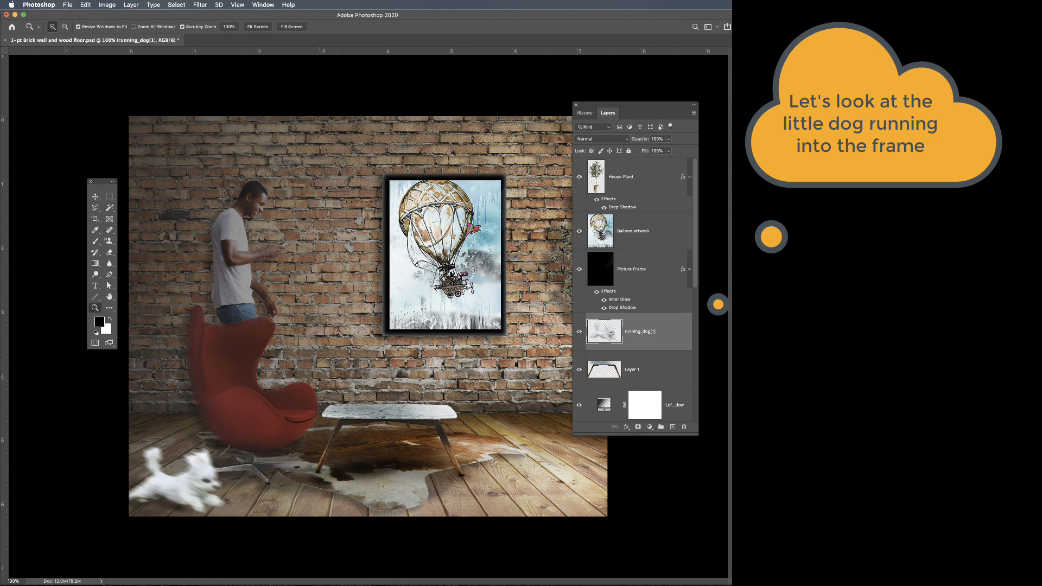
scroll(637, 362, down, 2)
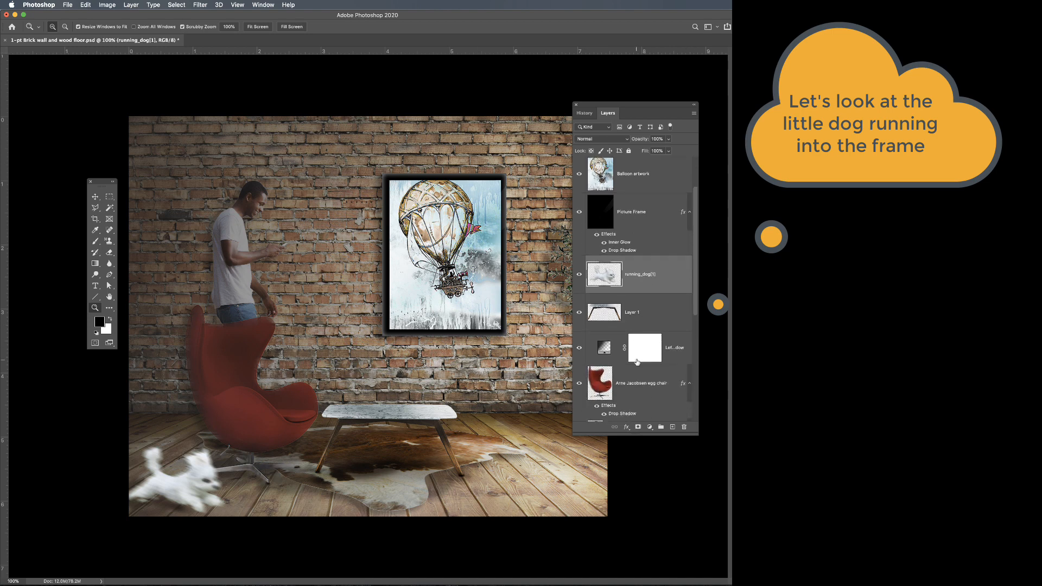
scroll(637, 362, down, 3)
scroll(637, 362, down, 2)
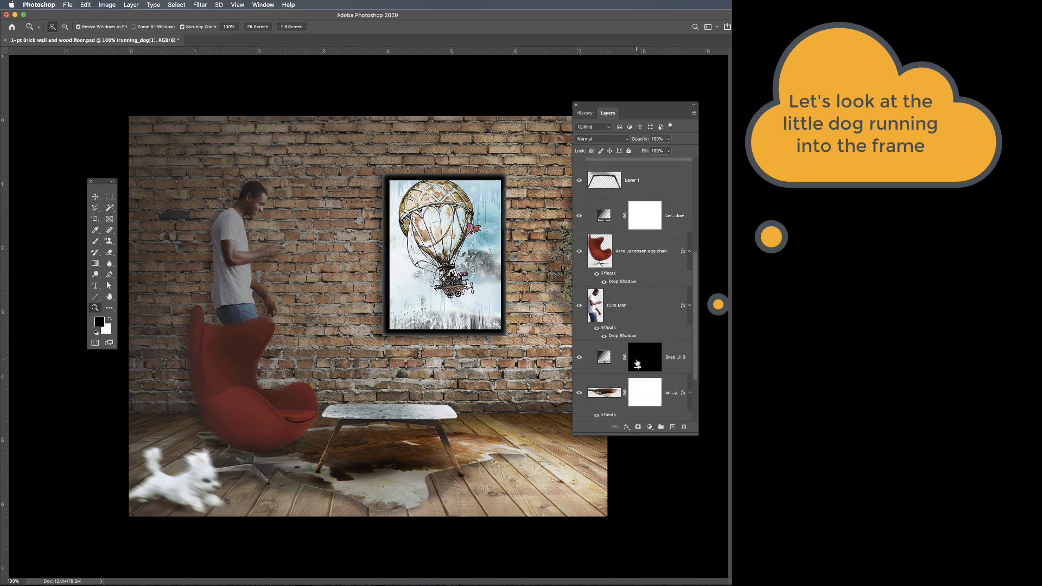
scroll(637, 362, up, 3)
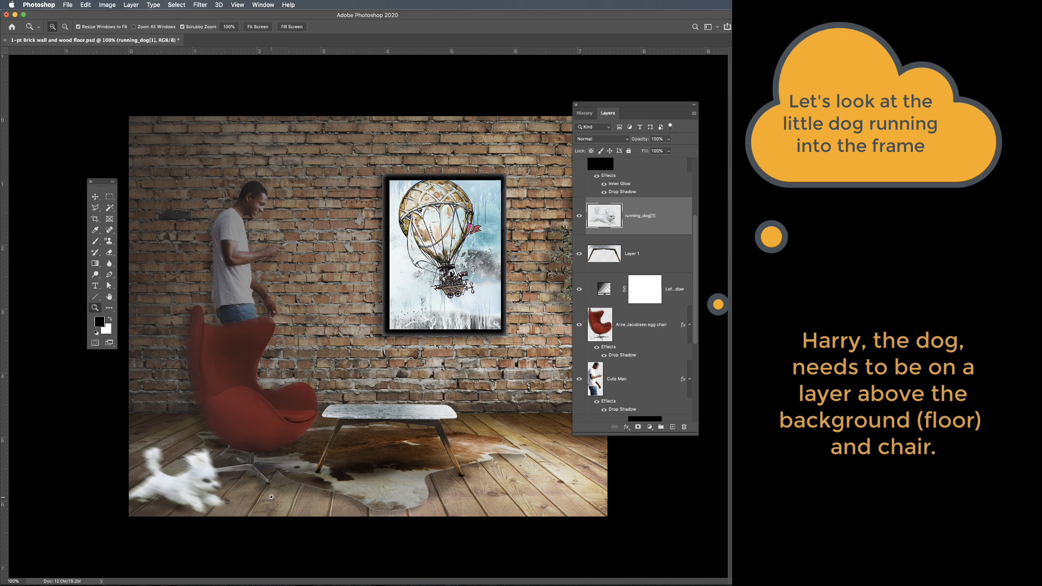
drag(667, 225, 663, 361)
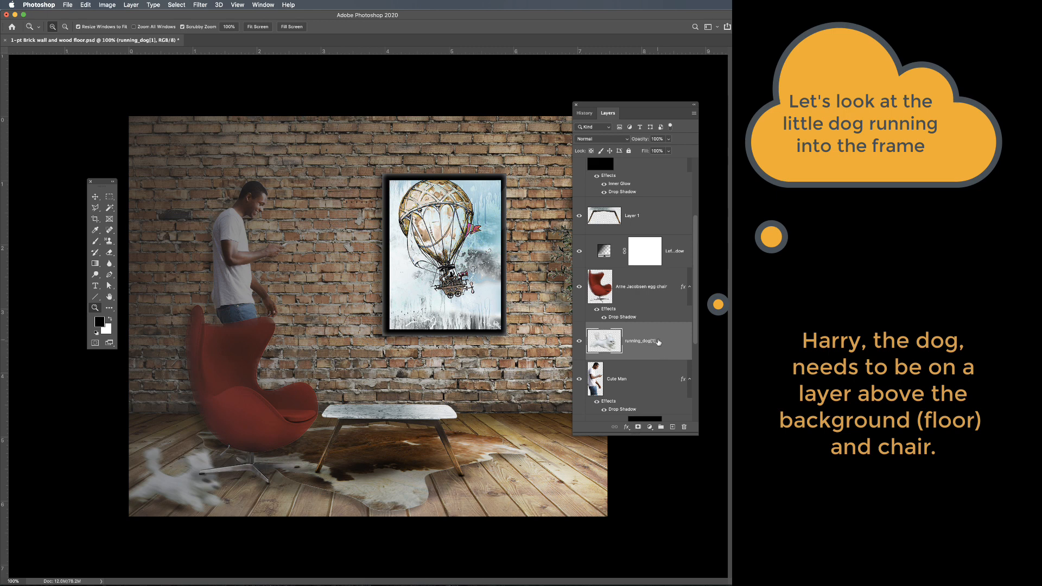
drag(667, 352, 650, 290)
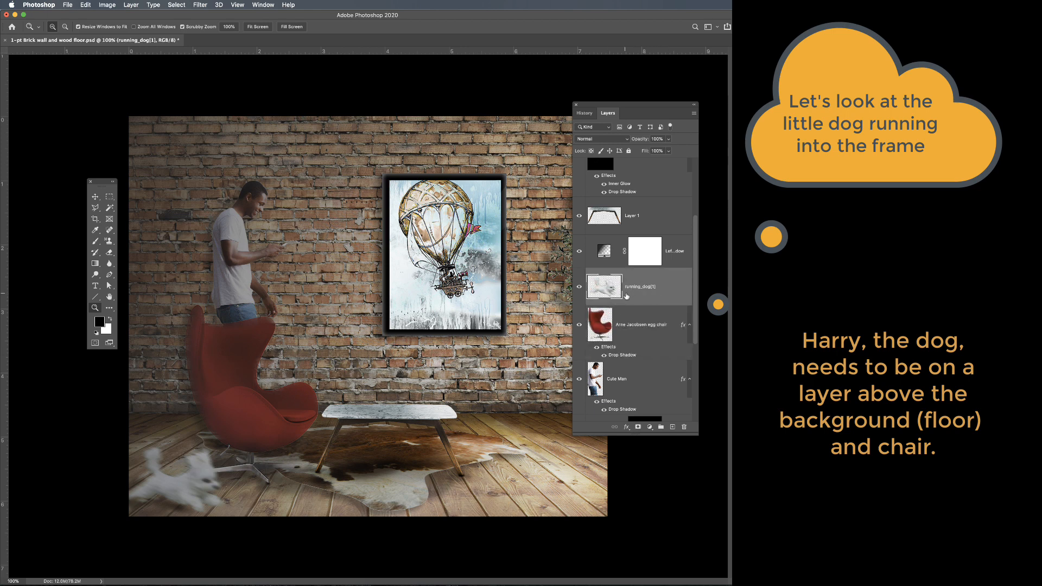
Move the Layers panel off the plant, toggle the House Plant layer's visibility off and on, and review its place in the layer order.
scroll(662, 353, up, 5)
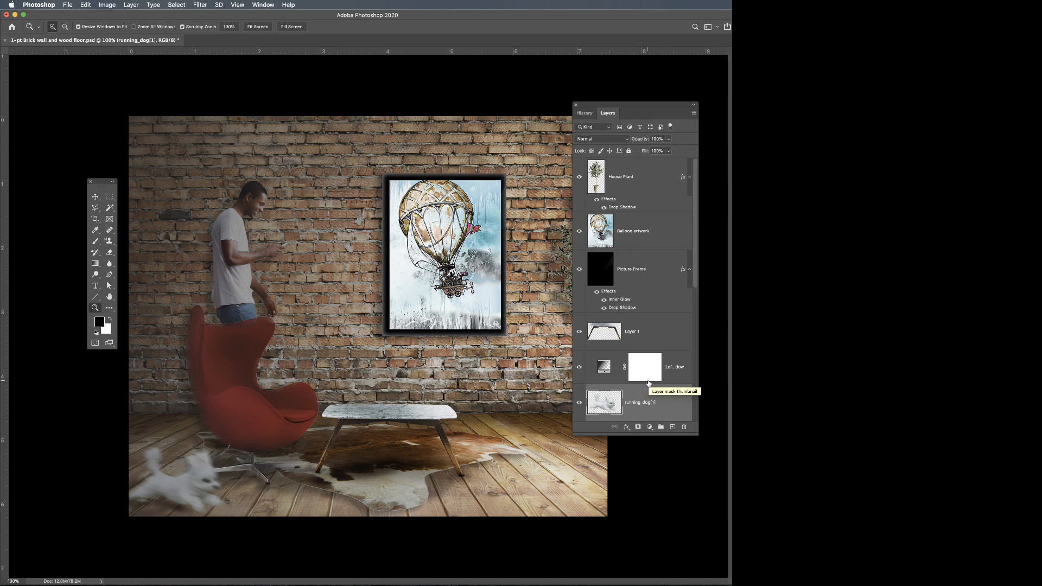
drag(649, 108, 714, 108)
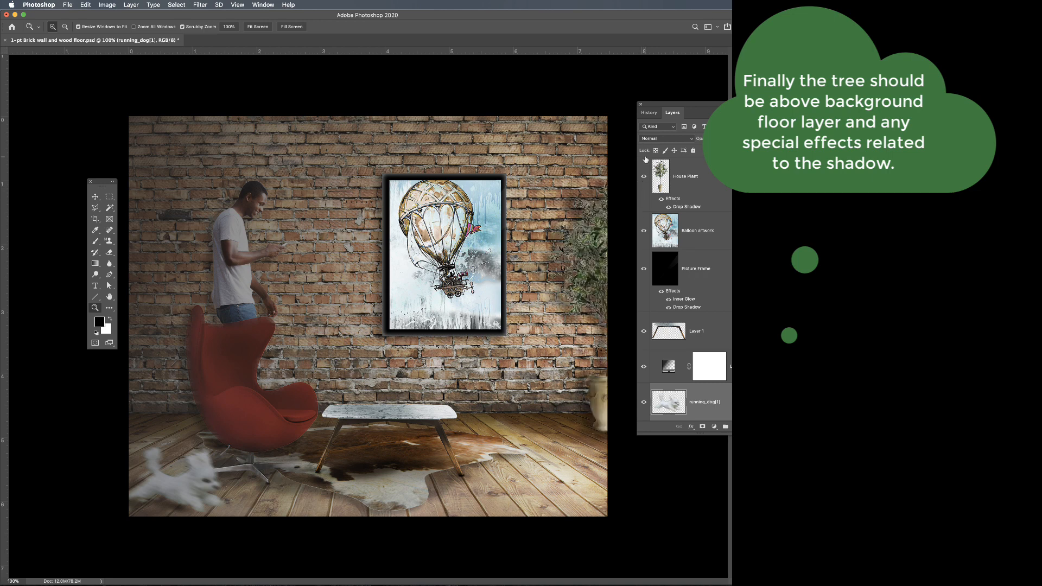
click(643, 176)
click(644, 177)
scroll(725, 413, down, 5)
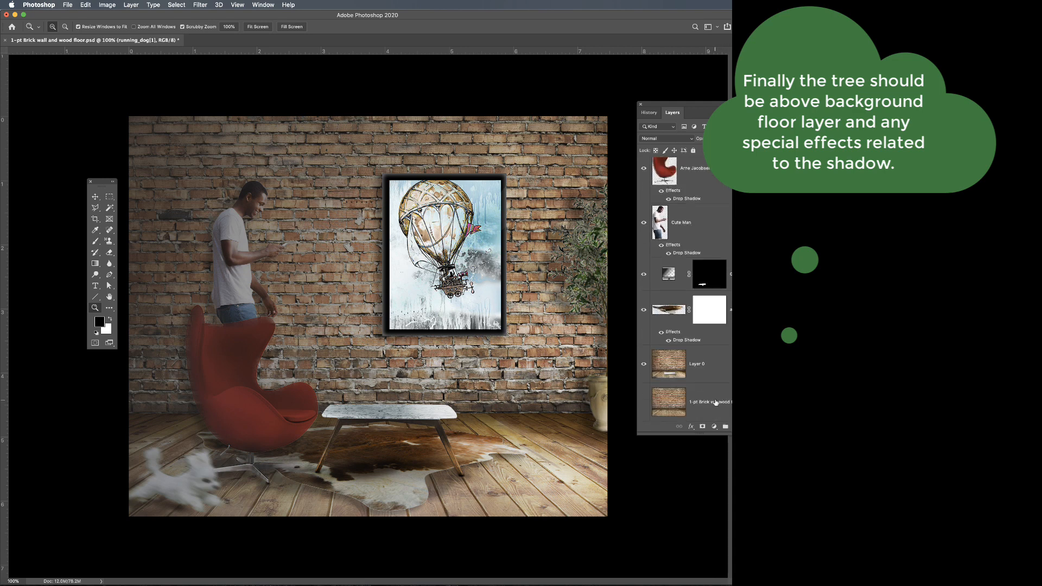
scroll(698, 310, up, 3)
scroll(698, 314, down, 3)
scroll(681, 272, up, 1)
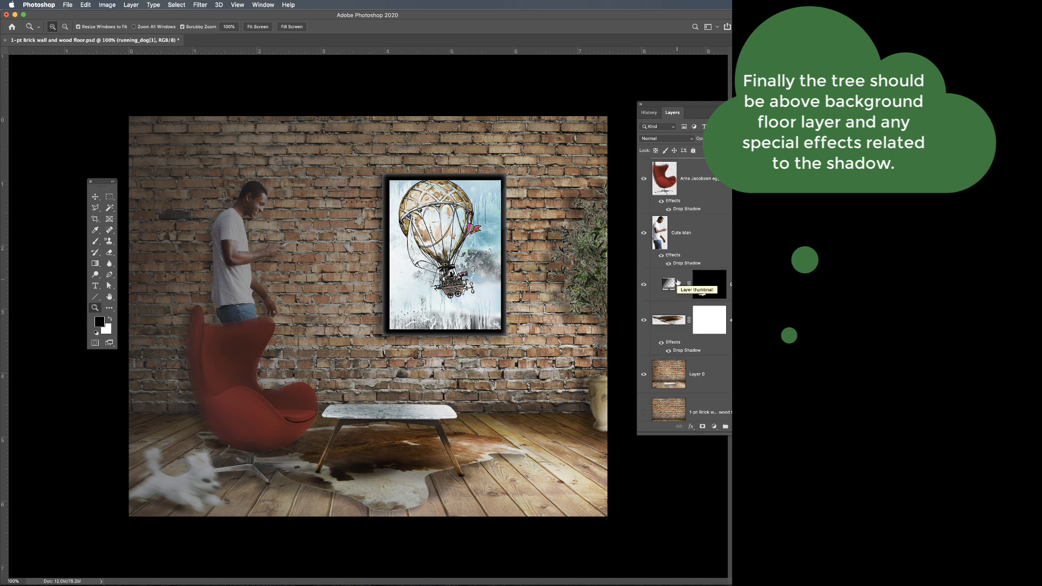